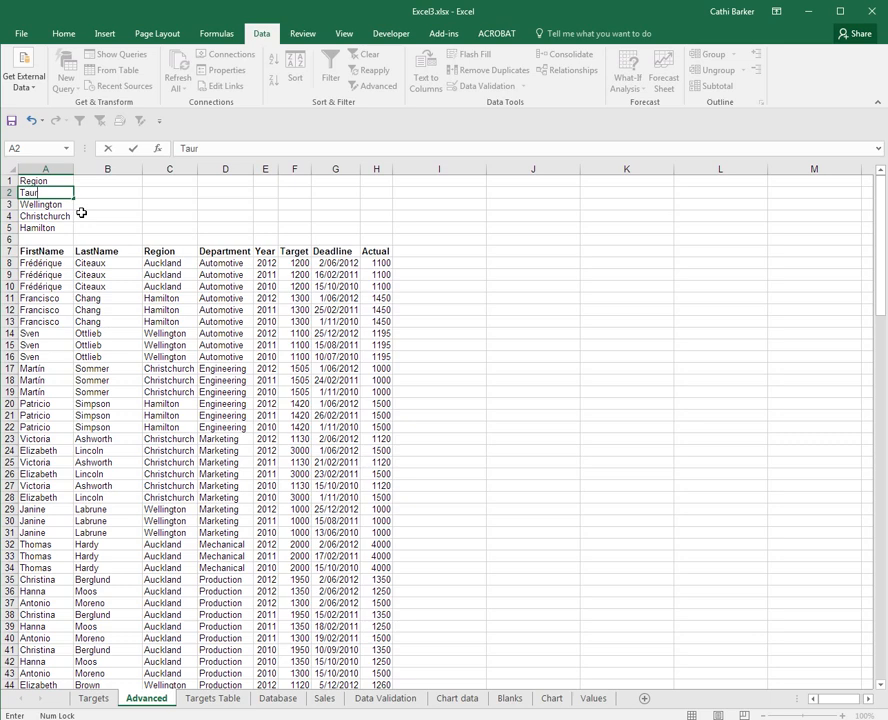
Step: Replace the regions under the Region heading in A2:A5 with Tauranga, Rotorua, Taupo and Whakatane
key("Return")
type("Rotorua")
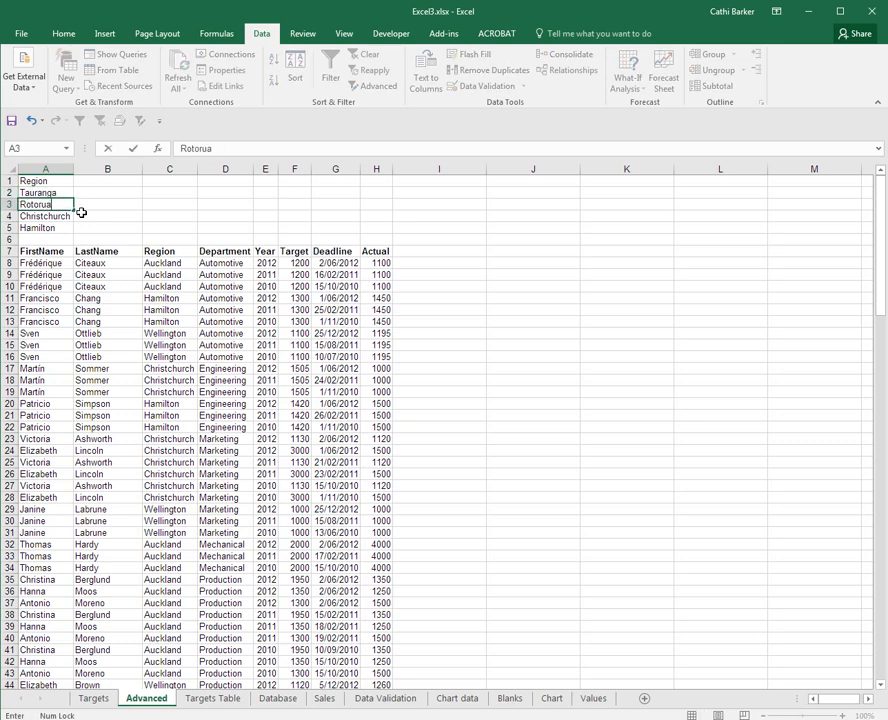
key("Return")
type("Taupo")
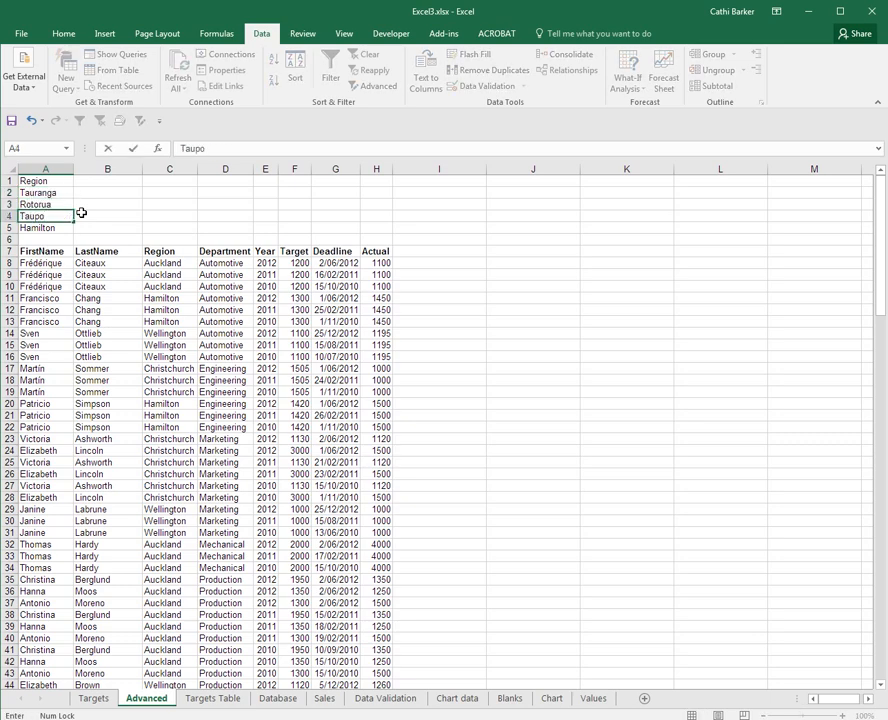
key("Return")
type("Whakatane")
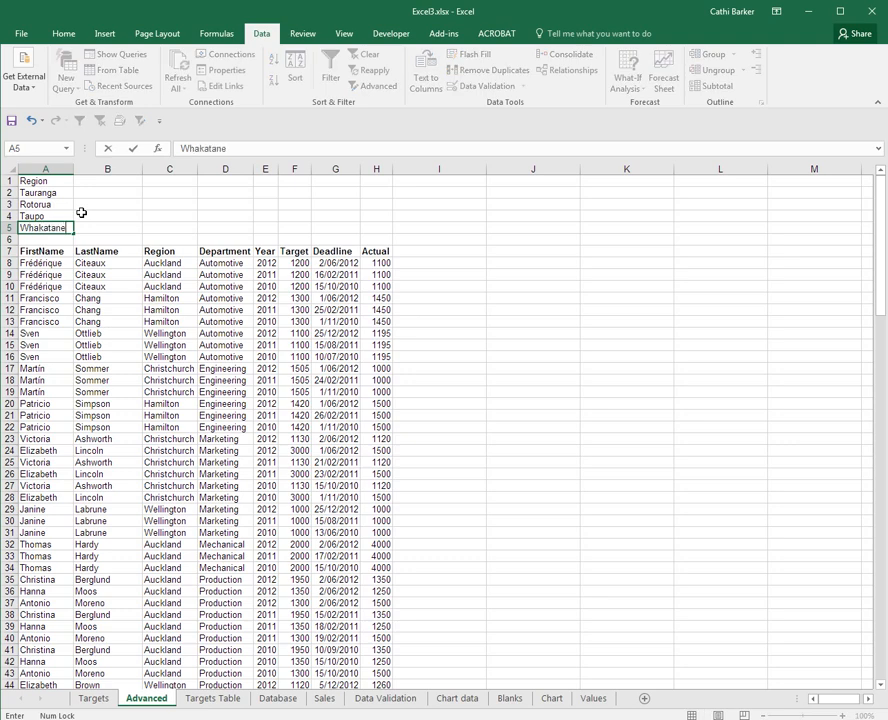
key("Return")
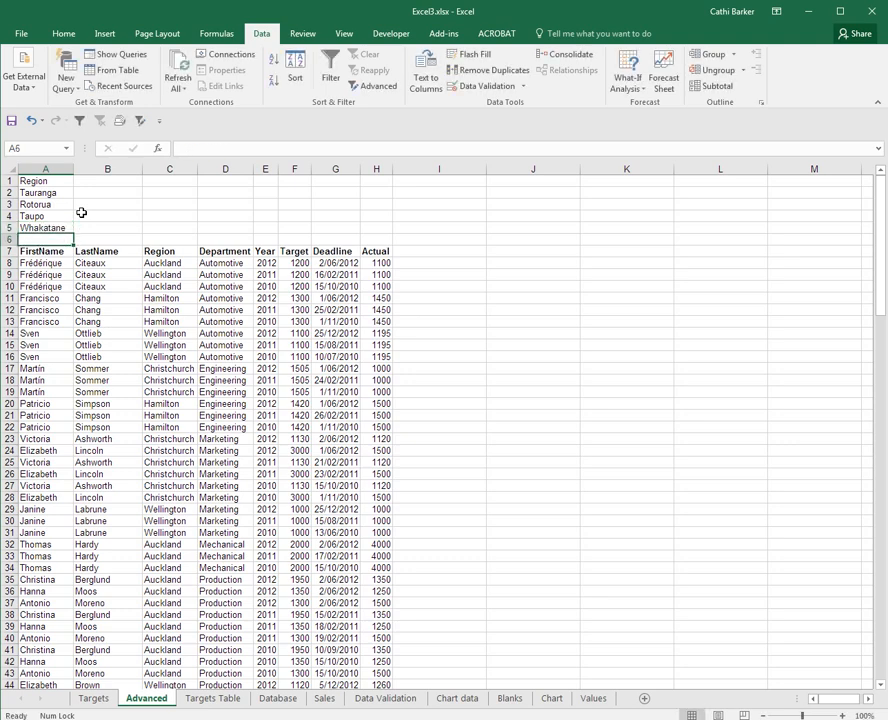
Step: Copy the Region criteria list from A1:A5 to J1:J5 and narrow the blank column I
left_click_drag(36, 181, 526, 226)
left_click(452, 262)
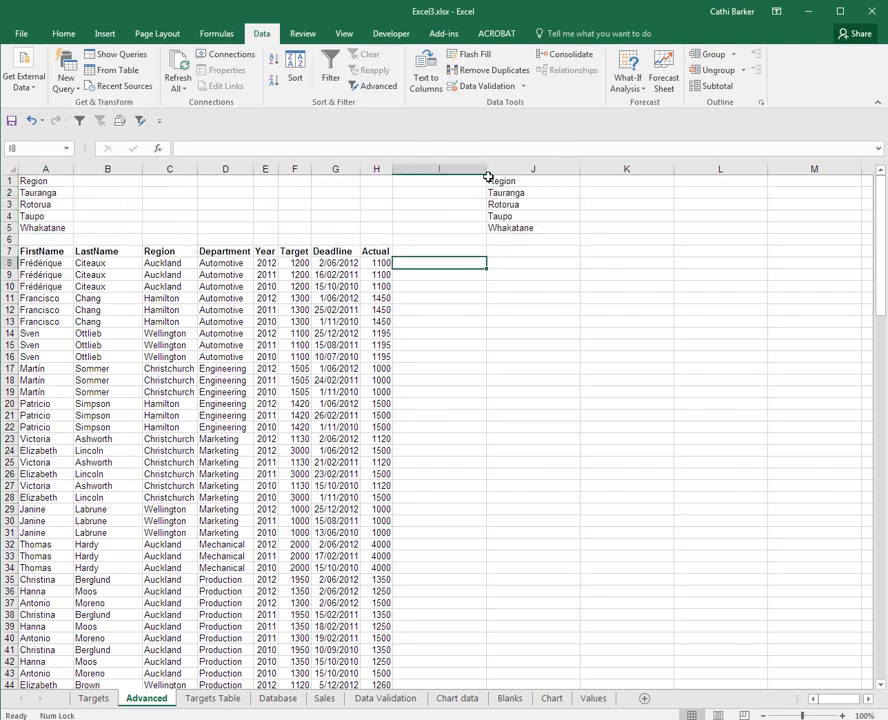
left_click_drag(487, 176, 408, 180)
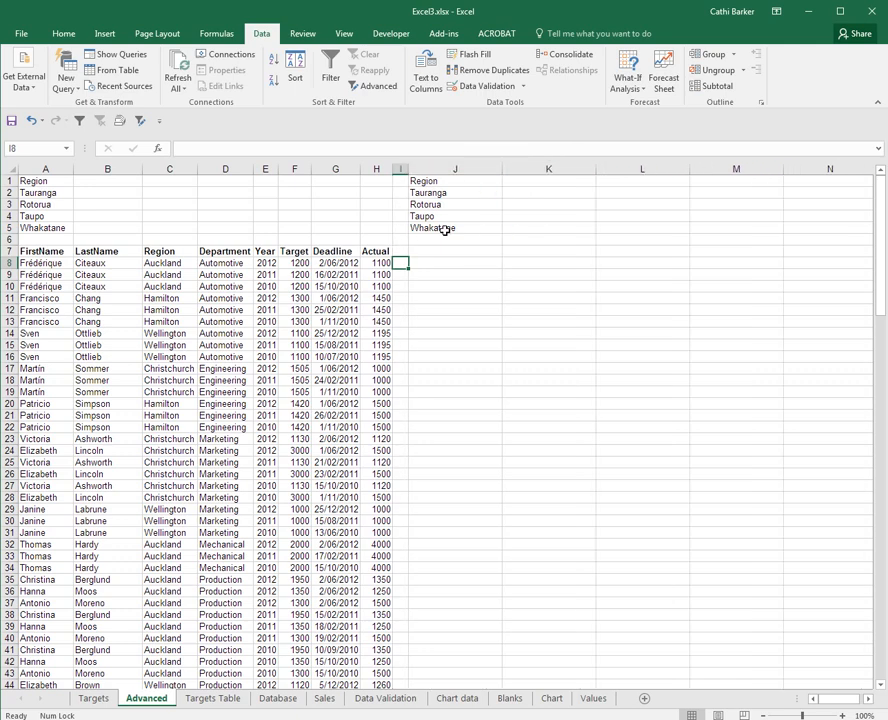
Step: Copy the Actual heading from H7 to K1 and make the Region heading in J1 bold
left_click(497, 185)
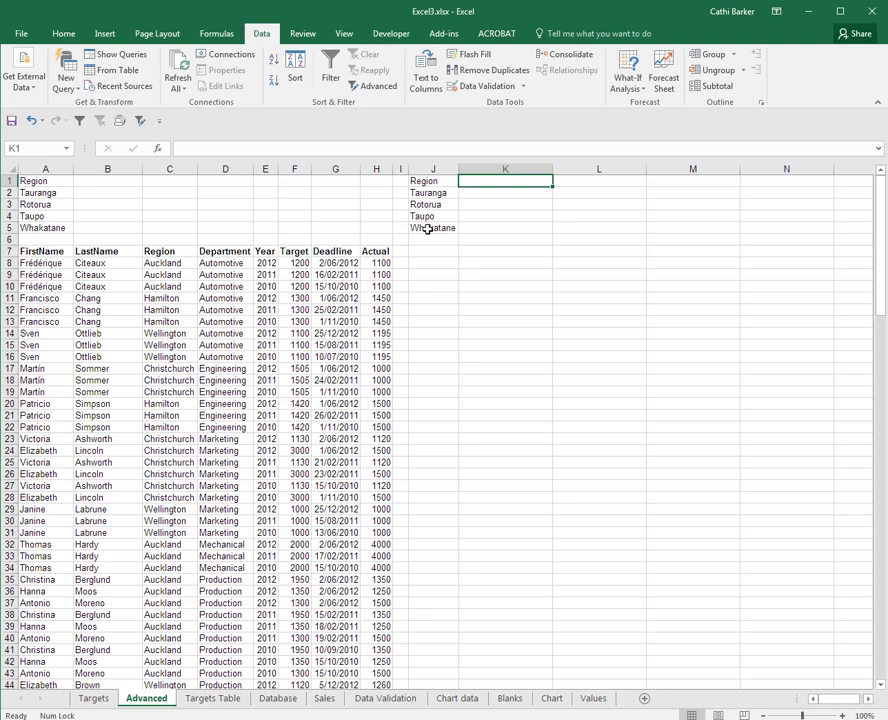
left_click(378, 251)
left_click_drag(394, 252, 484, 186)
left_click(430, 181)
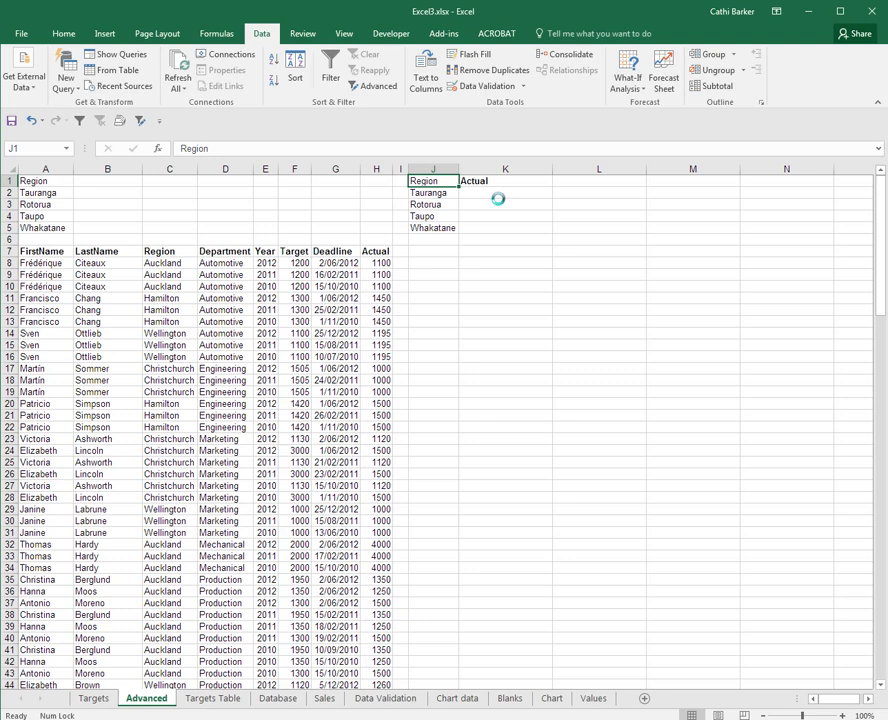
key("ctrl+b")
Step: Enter the criterion >=1300 for Tauranga in K2 and fit column K to its contents
left_click(490, 194)
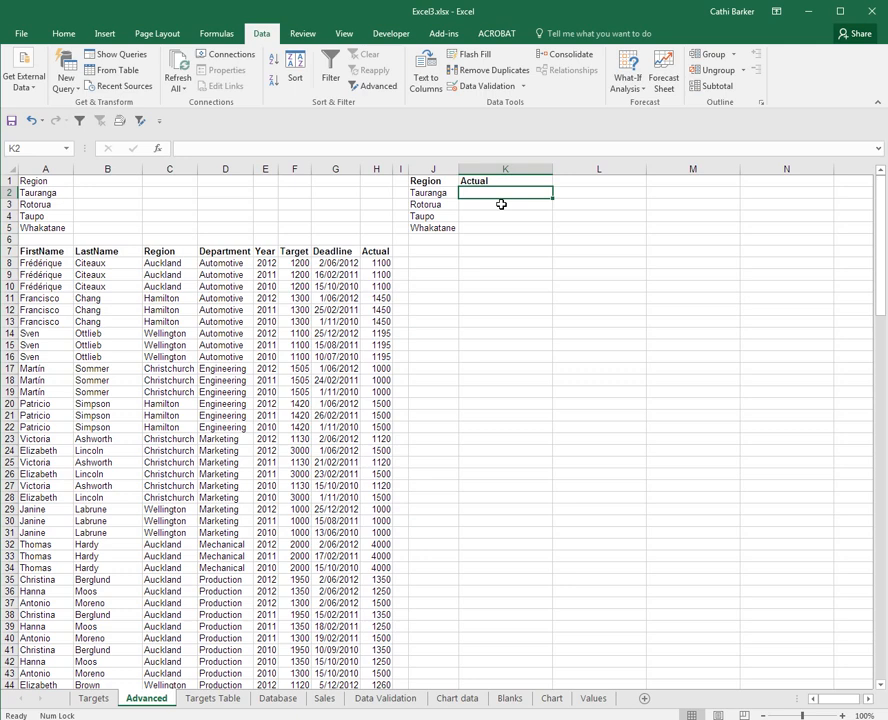
type(">=1")
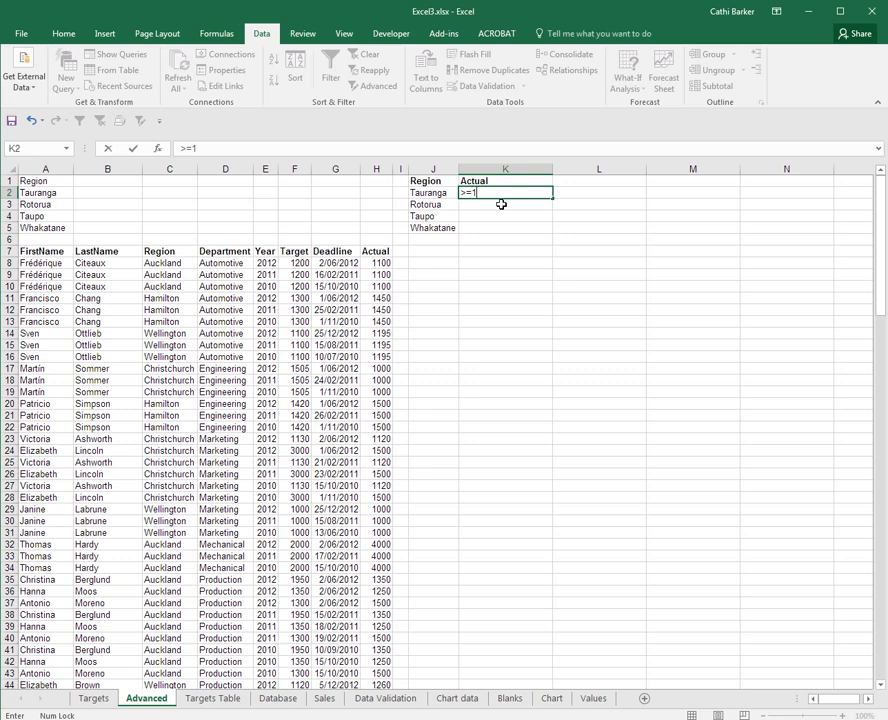
type("300")
left_click(517, 210)
double_click(553, 168)
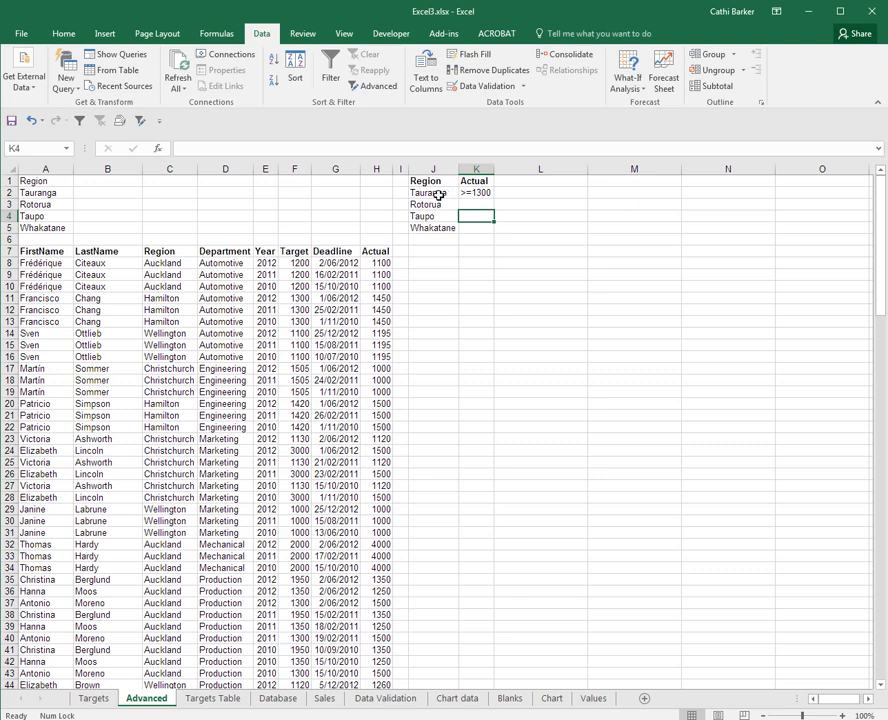
Step: Enter the Actual criteria >1500 for Rotorua, >=3000 for Taupo and <=1100 for Whakatane in K3:K5
left_click(440, 194)
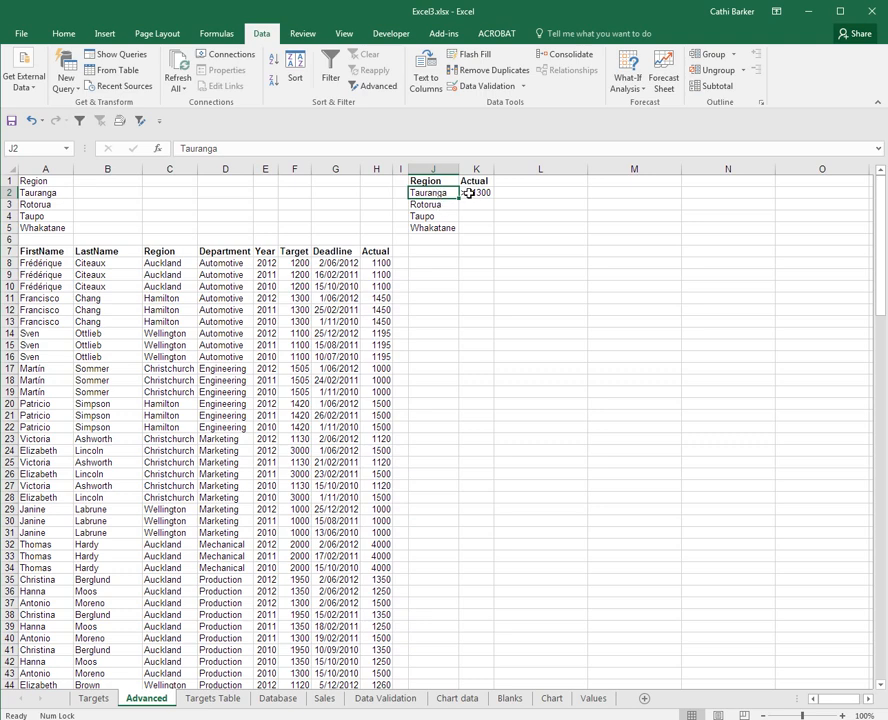
left_click(468, 192)
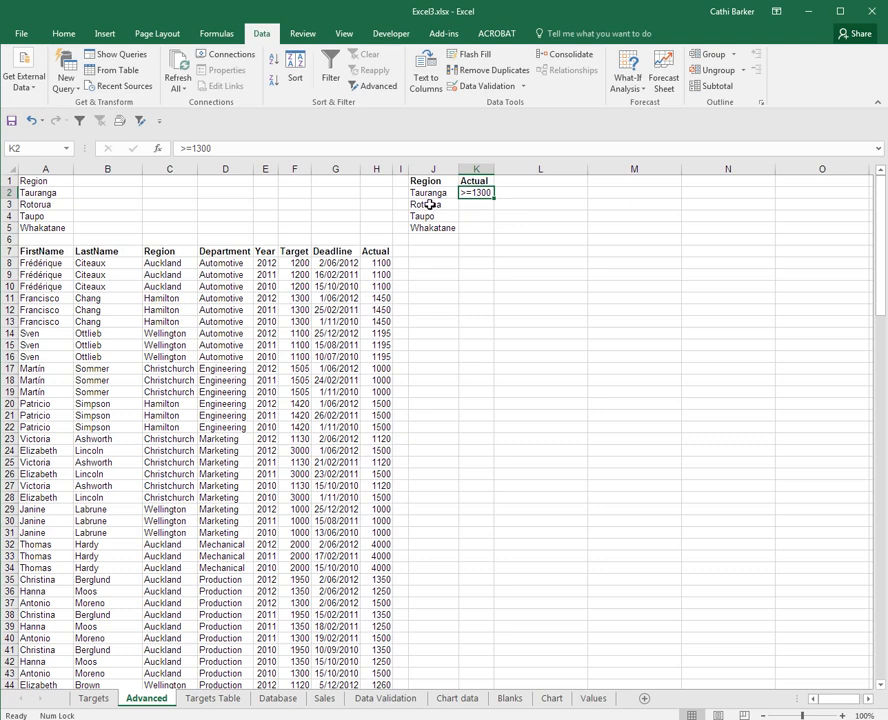
left_click(472, 205)
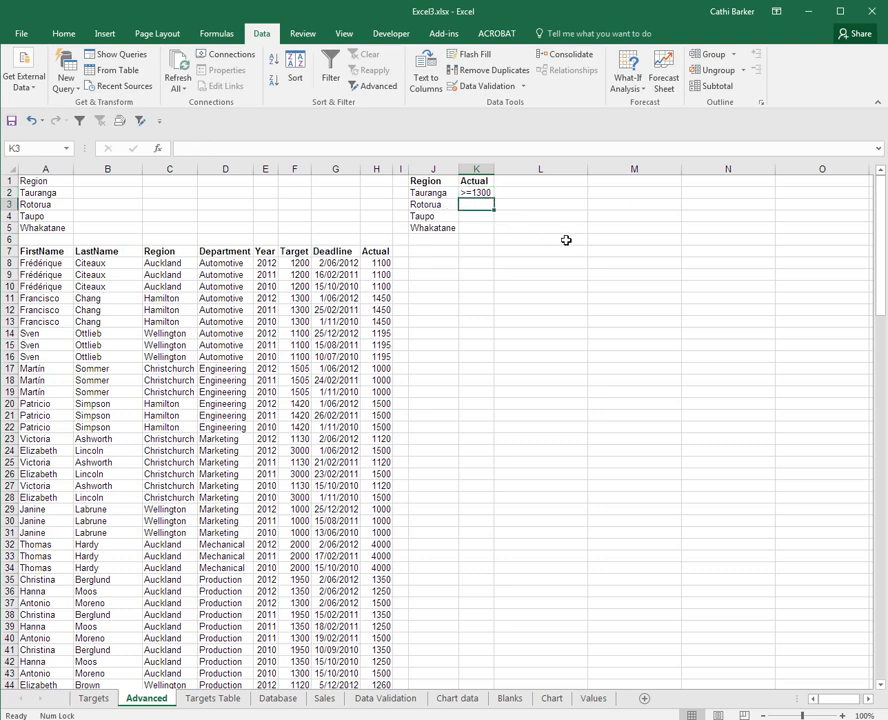
type(">1500")
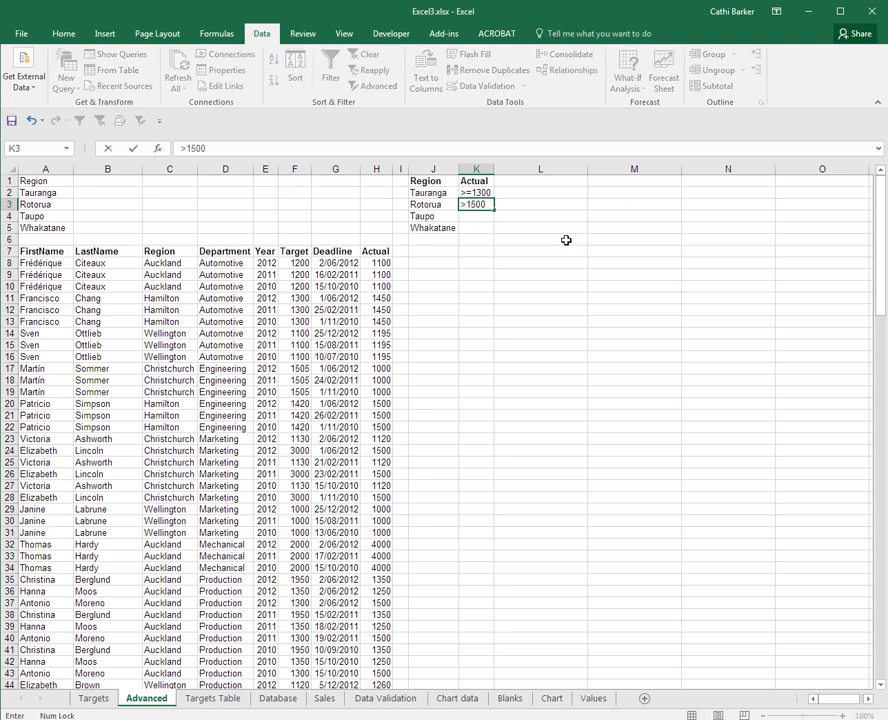
key("Return")
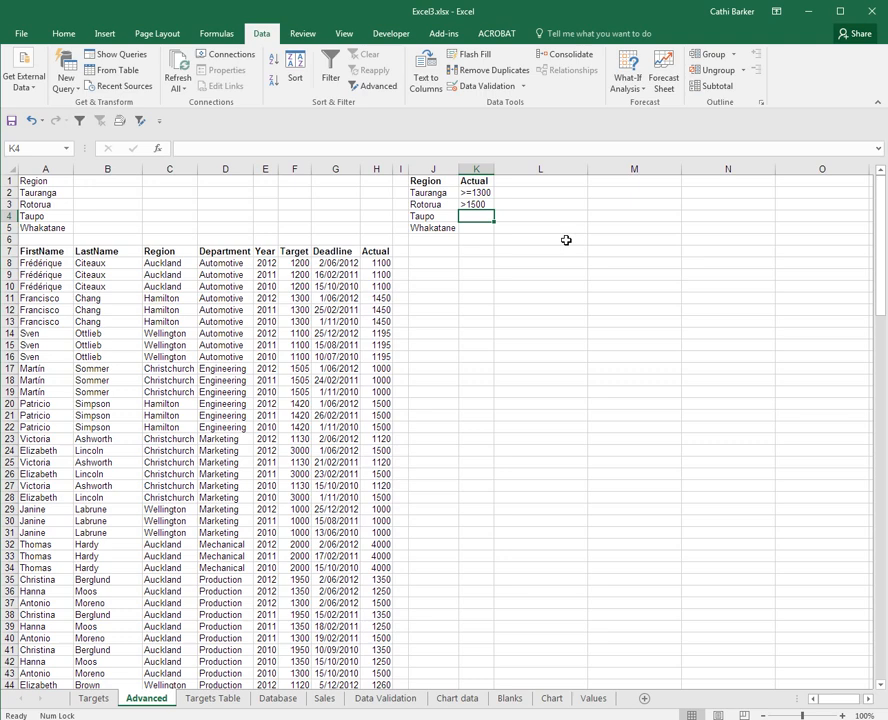
type(">")
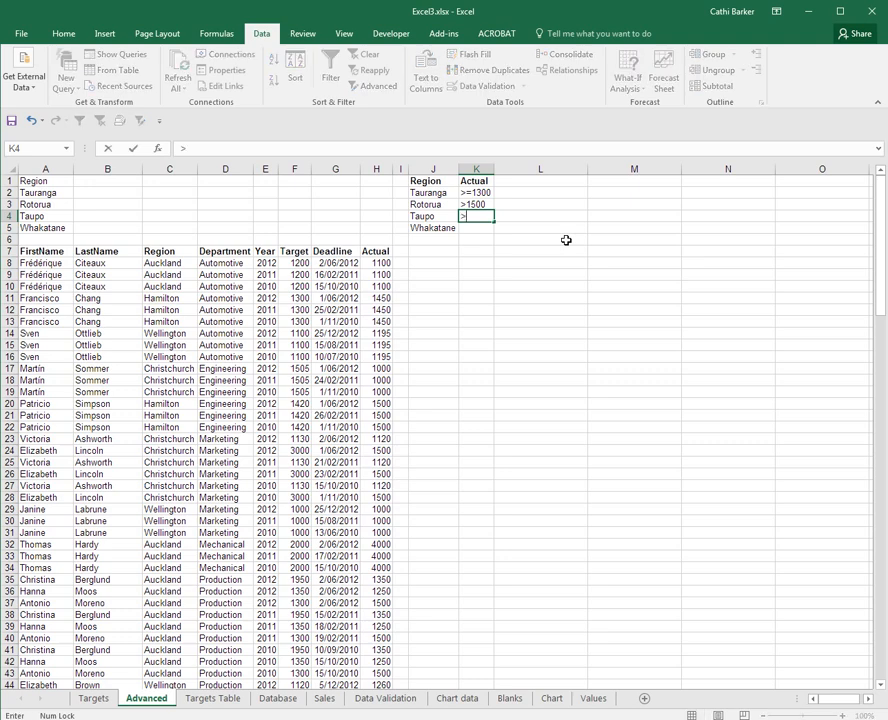
type("=3000")
key("Return")
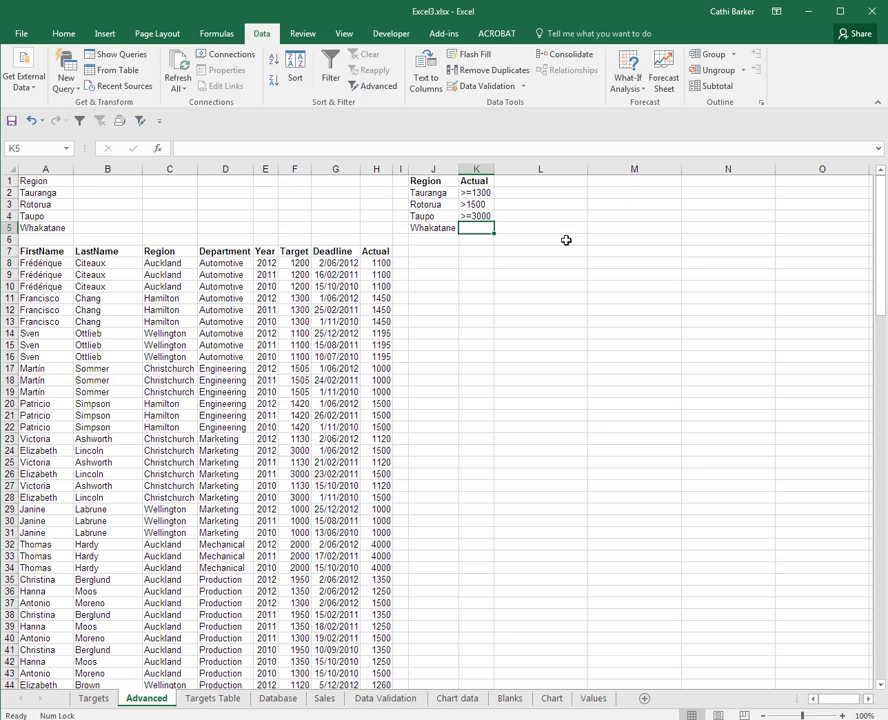
type("<")
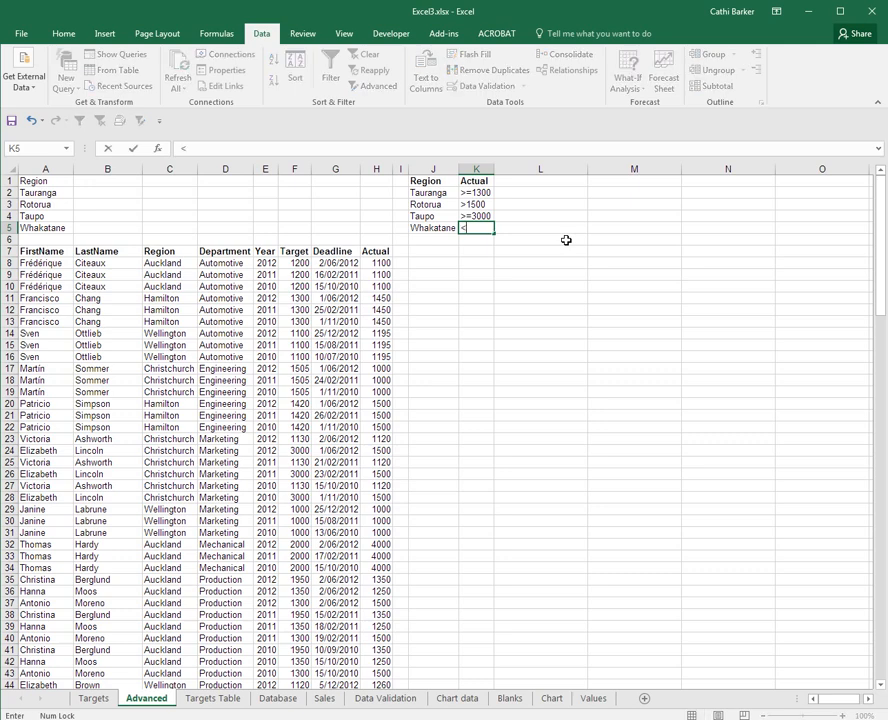
type("=1100")
key("Return")
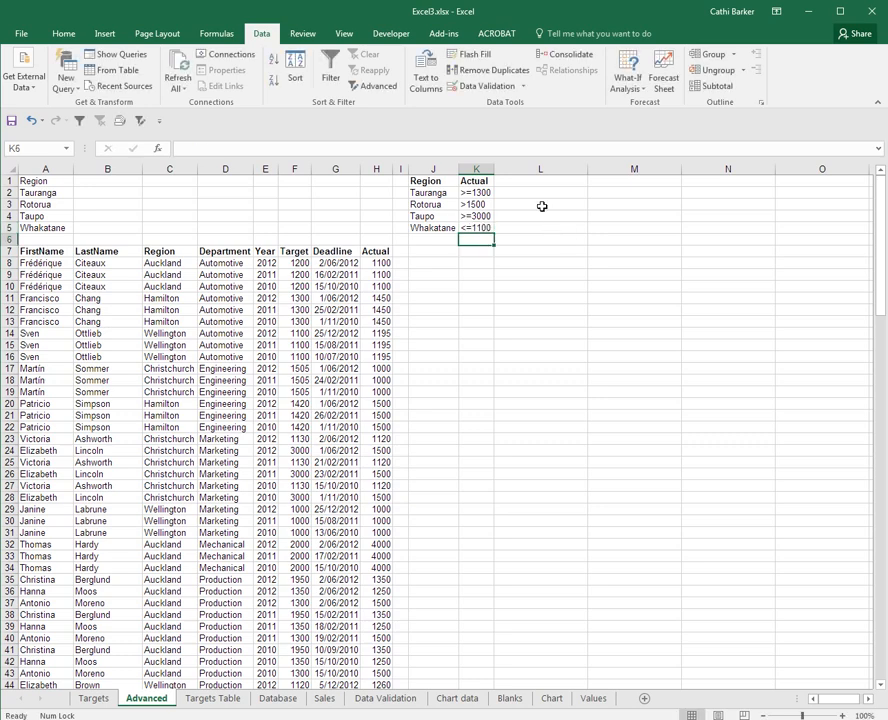
Step: Copy the Actual heading from K1 to L1 and fit column L to its contents
left_click(480, 183)
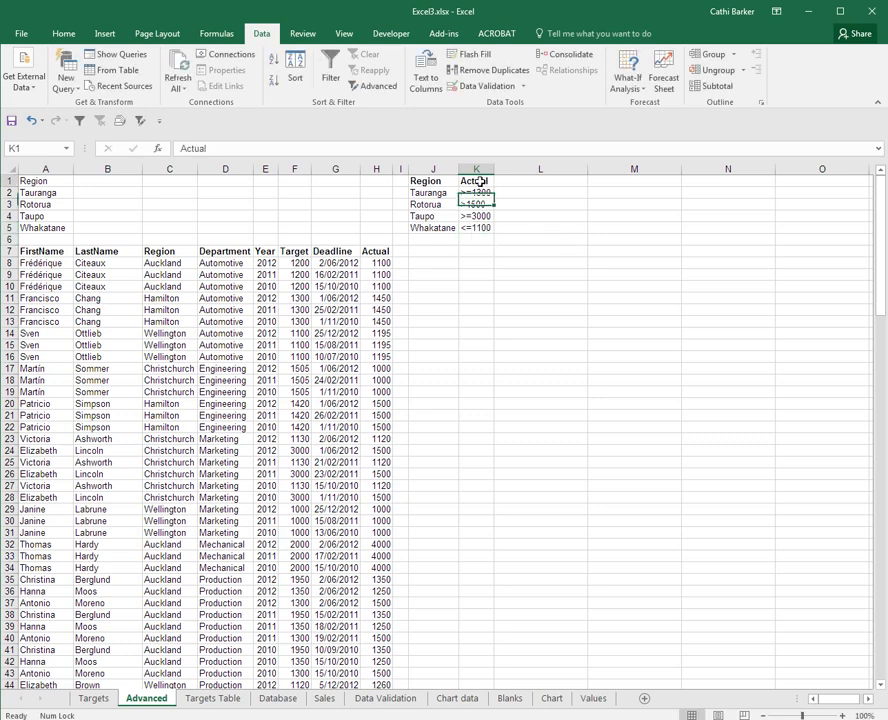
left_click_drag(495, 186, 559, 184)
double_click(589, 169)
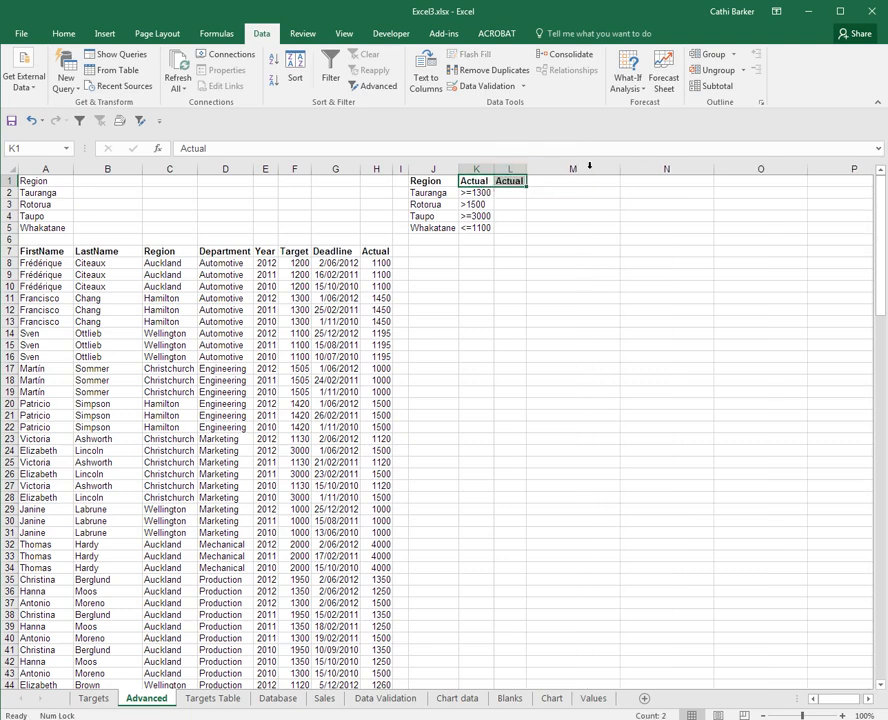
Step: Enter the upper limits <=2000 for Tauranga in L2 and <1900 for Rotorua in L3
left_click(515, 194)
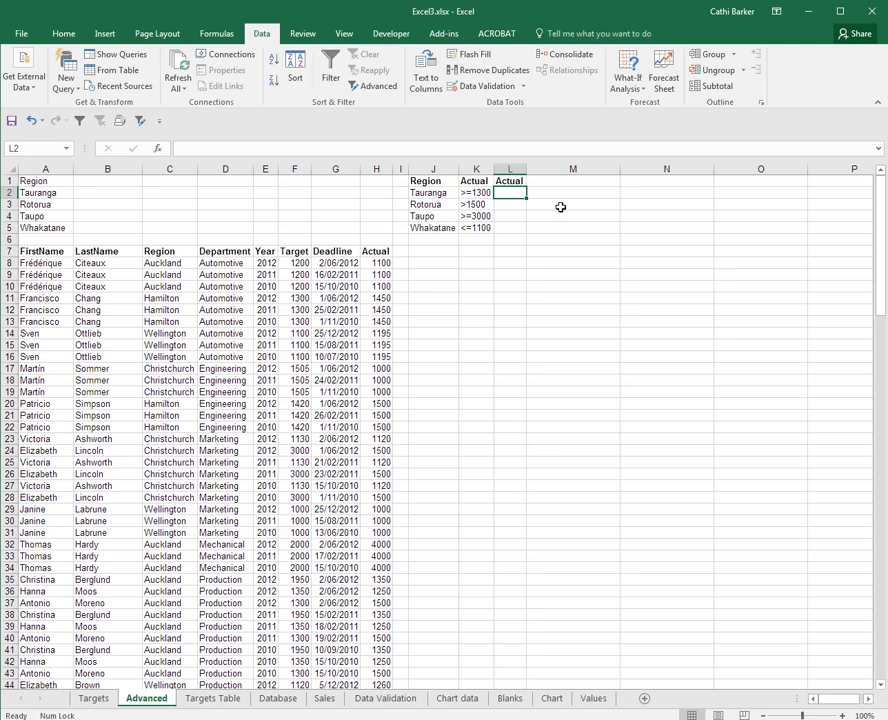
type("<=2000")
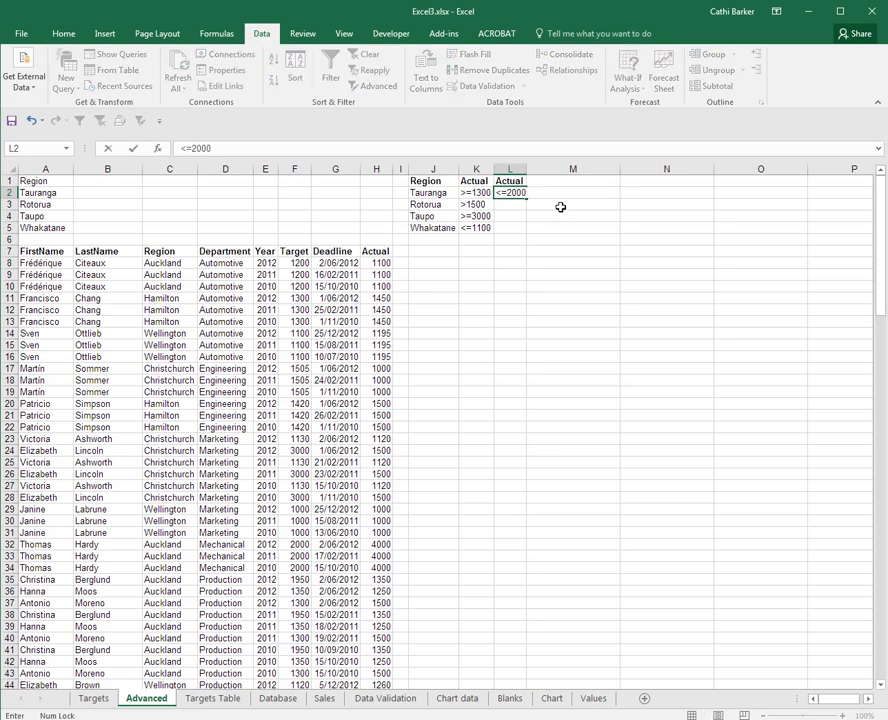
key("Return")
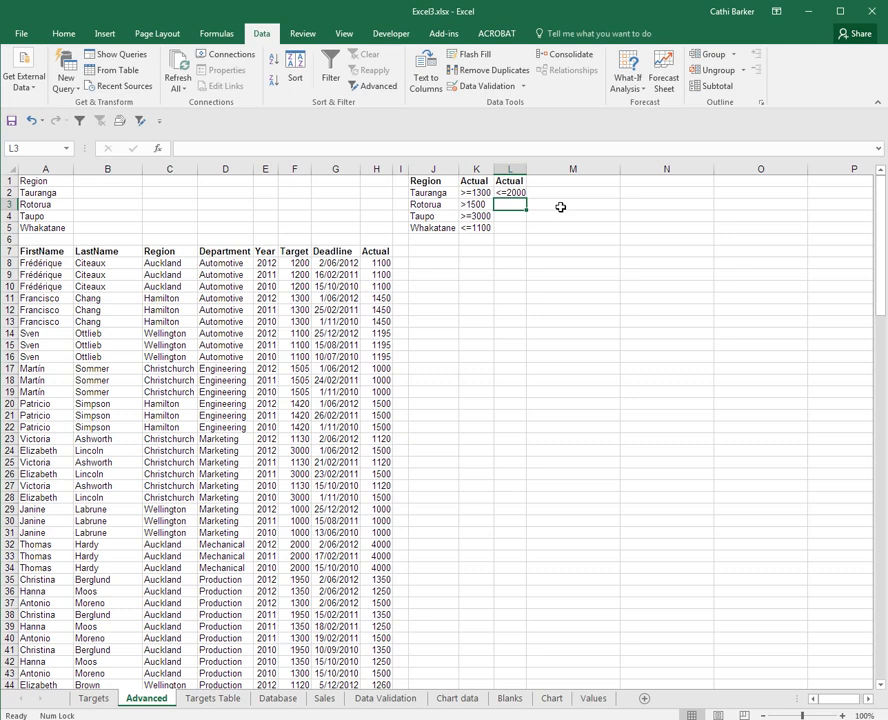
type("<1900")
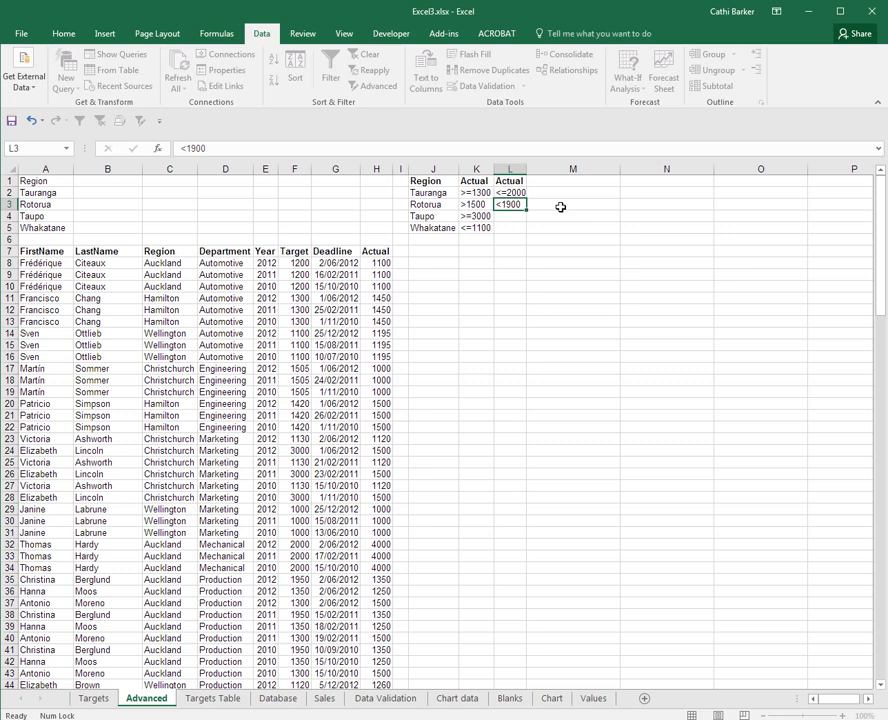
key("ctrl+Return")
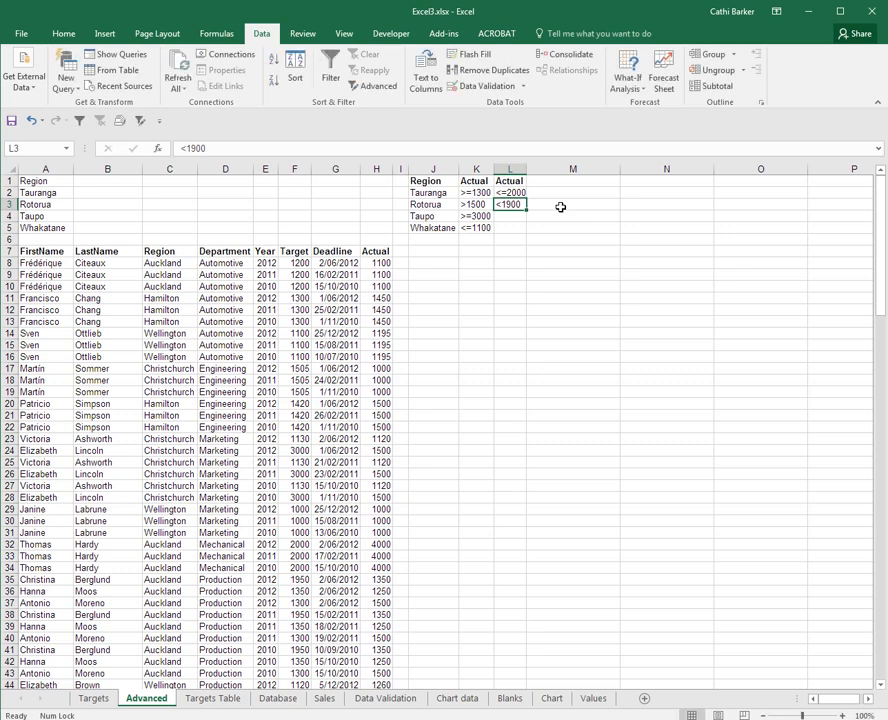
left_click(521, 216)
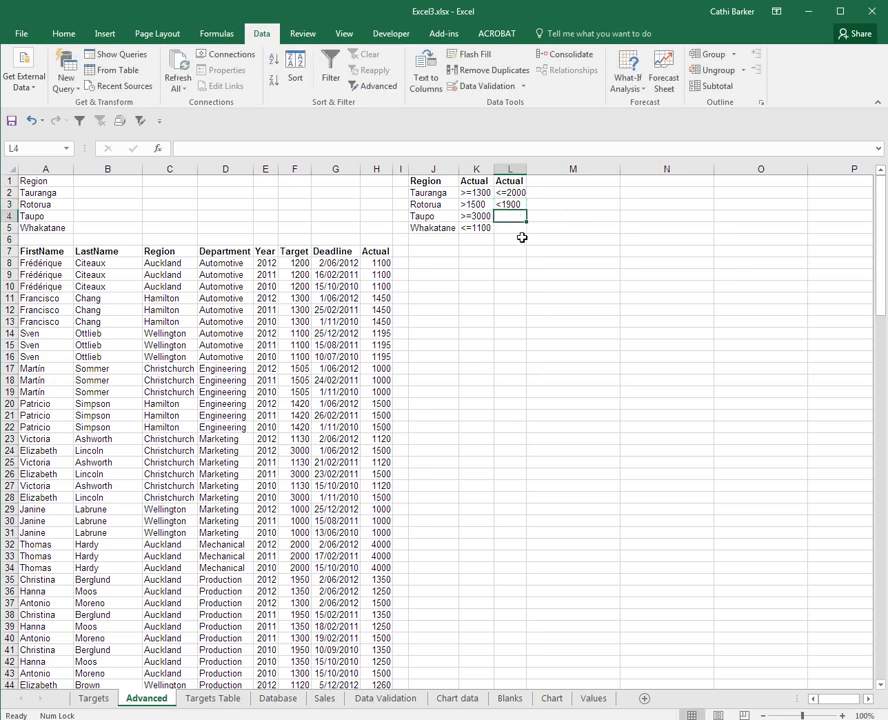
left_click(514, 229)
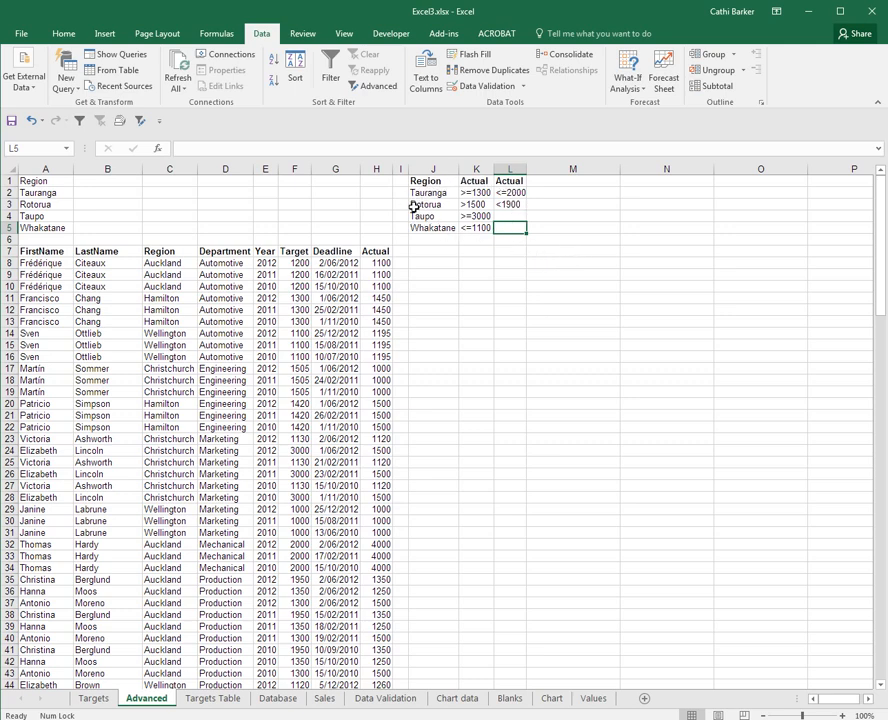
Step: Name the criteria range J1:L5 Crit2
left_click_drag(430, 181, 505, 230)
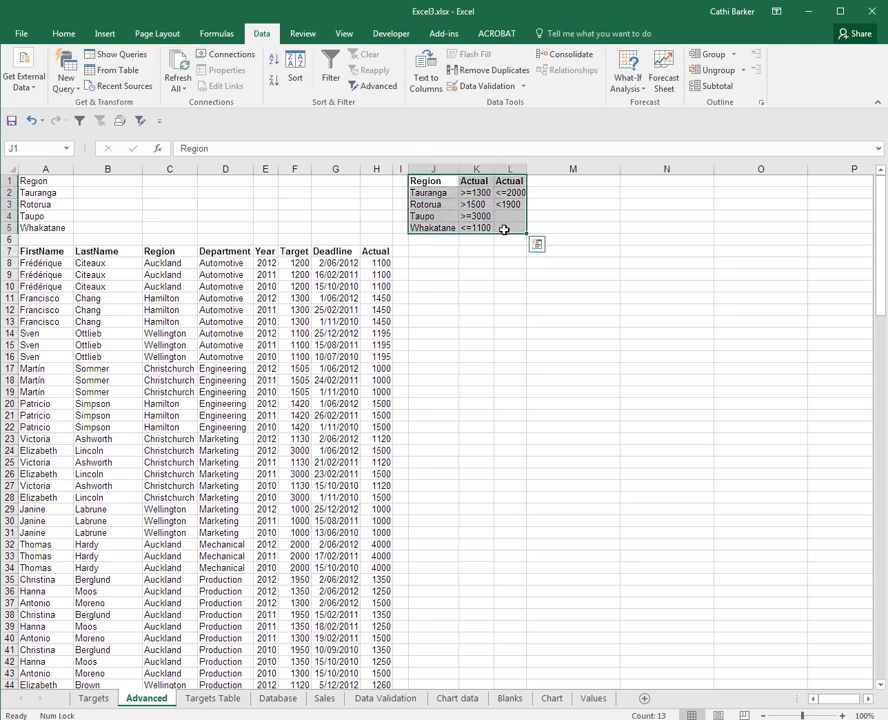
left_click(34, 149)
type("Crit2")
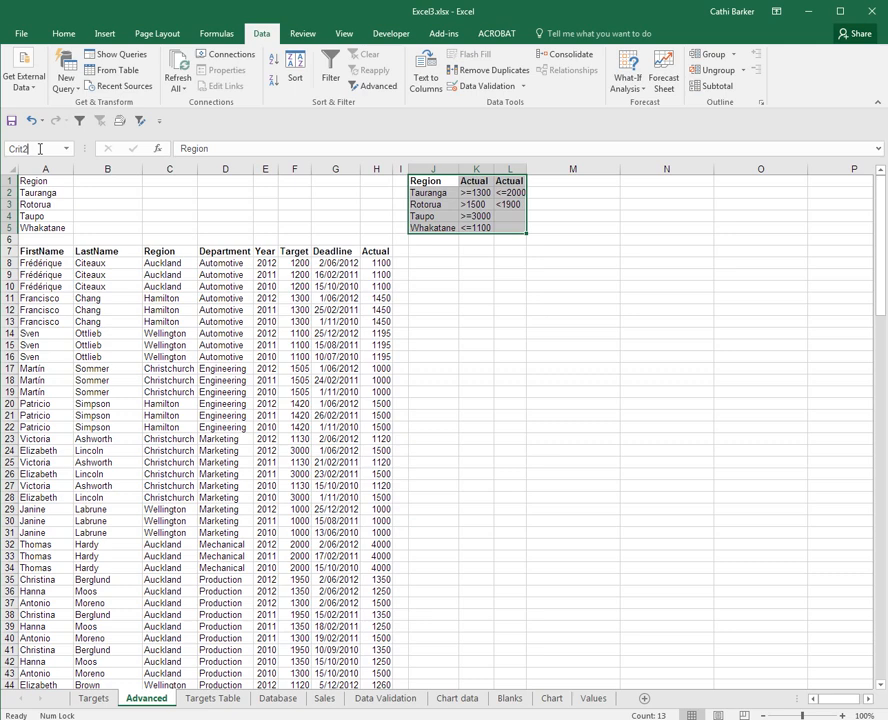
key("Return")
Step: Set up an Advanced Filter from cell J7 that copies to another location, using TargetList as the list range
left_click(447, 251)
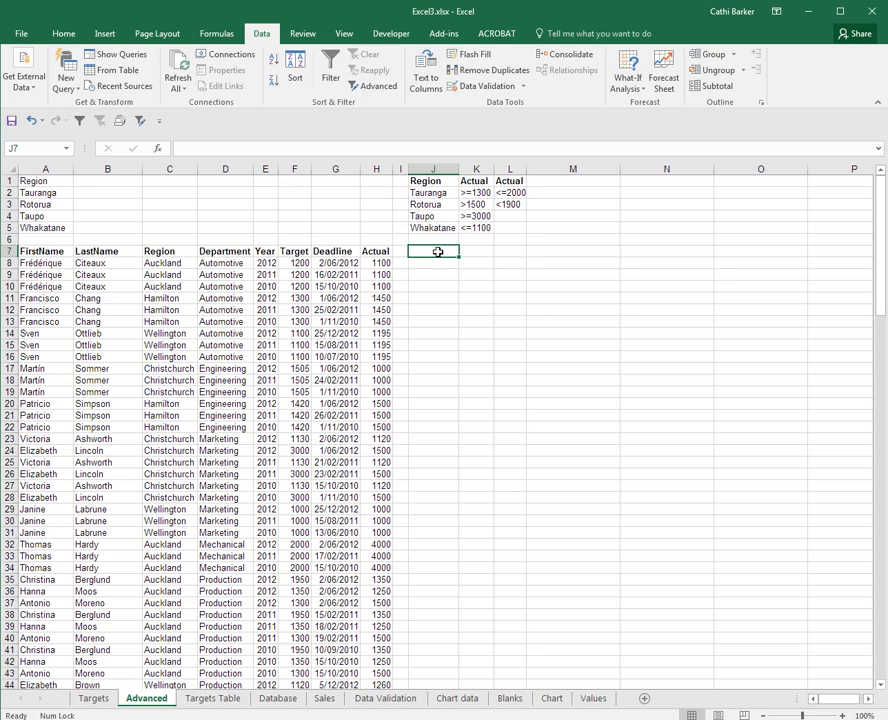
left_click(141, 121)
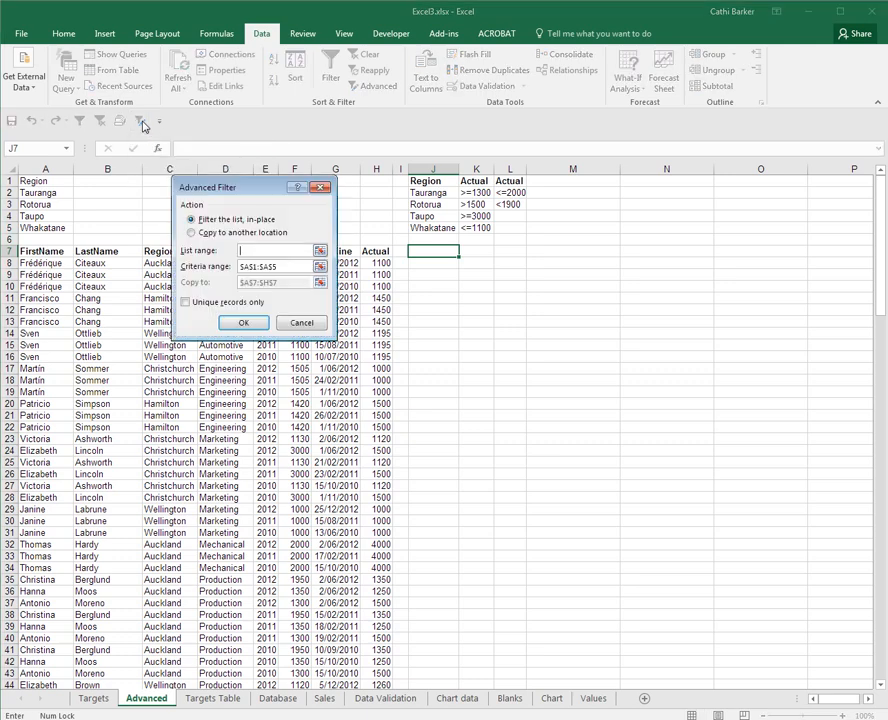
left_click(196, 232)
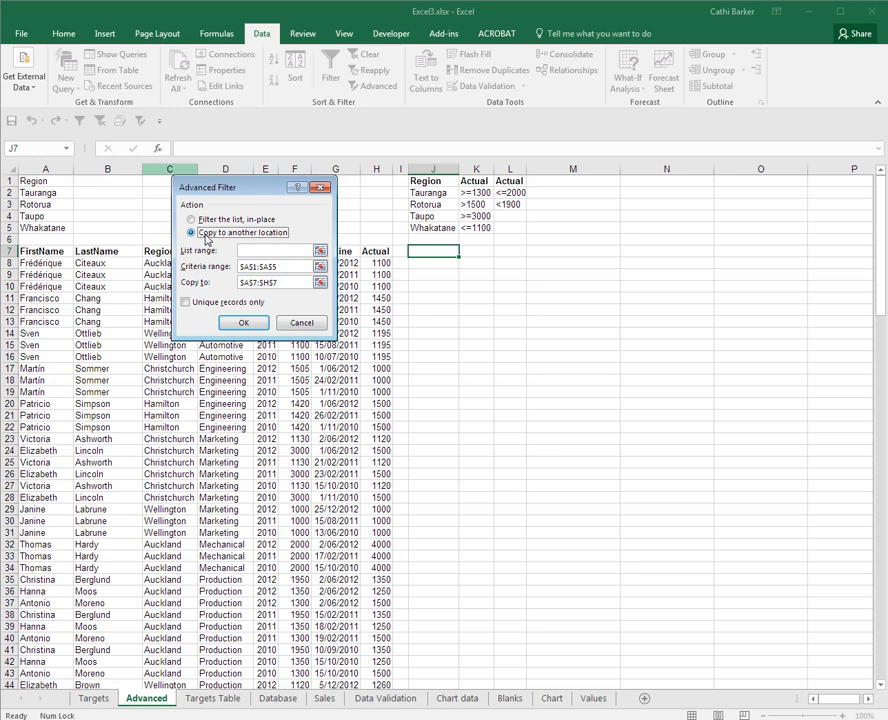
left_click(241, 250)
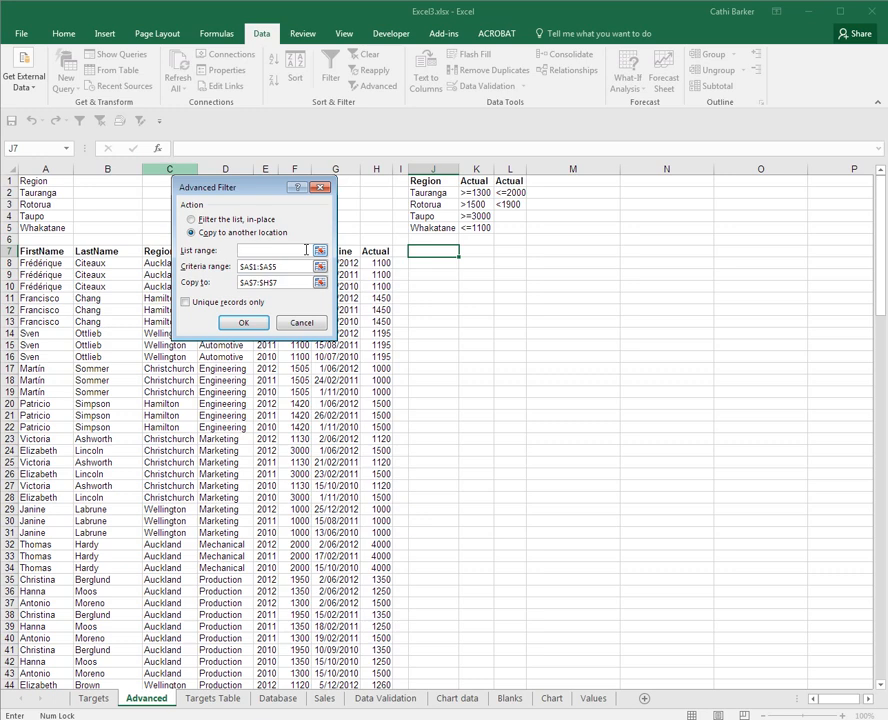
type("TargetsList")
key("Tab")
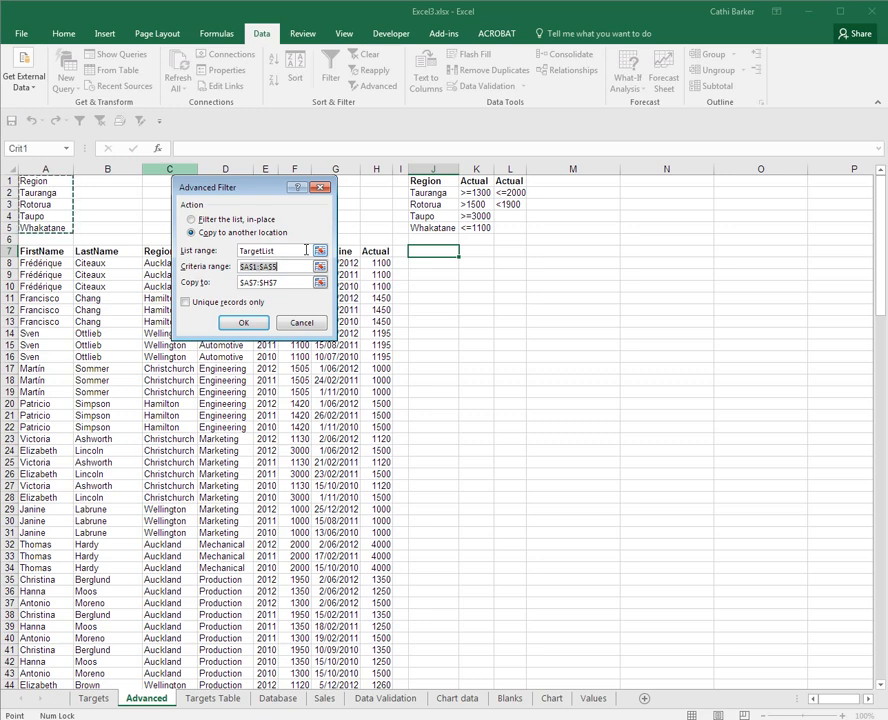
Step: Run the filter with Crit2 as the criteria range and cell J7 as the copy destination
type("C")
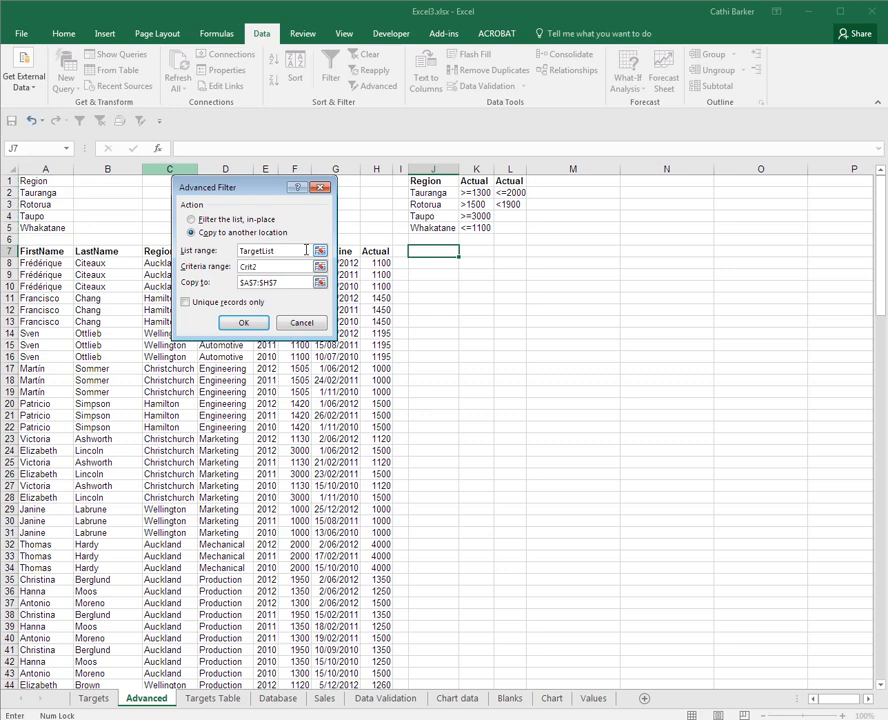
type("rit2")
key("Tab")
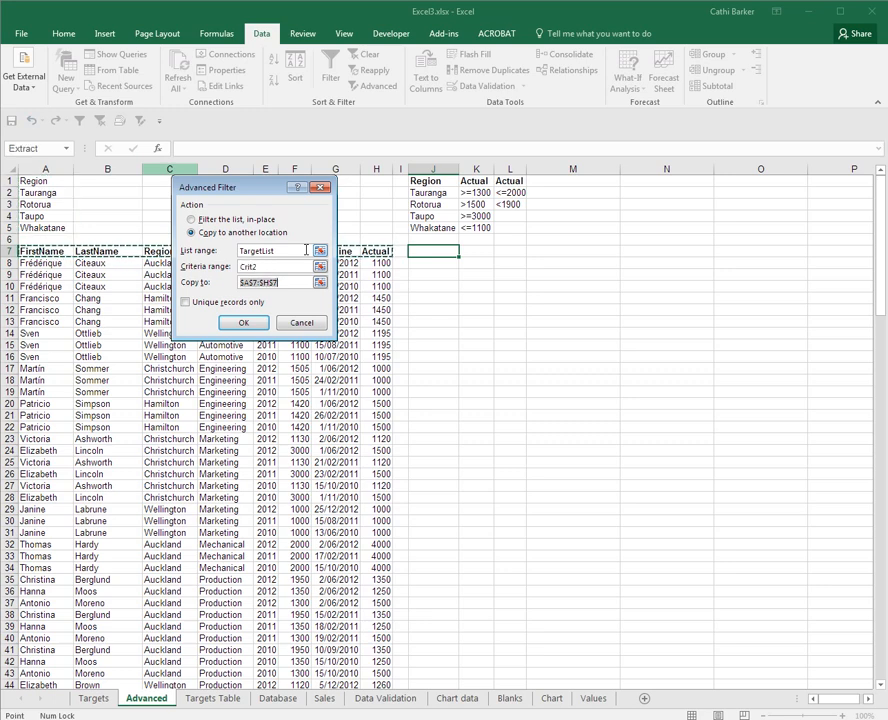
left_click(454, 251)
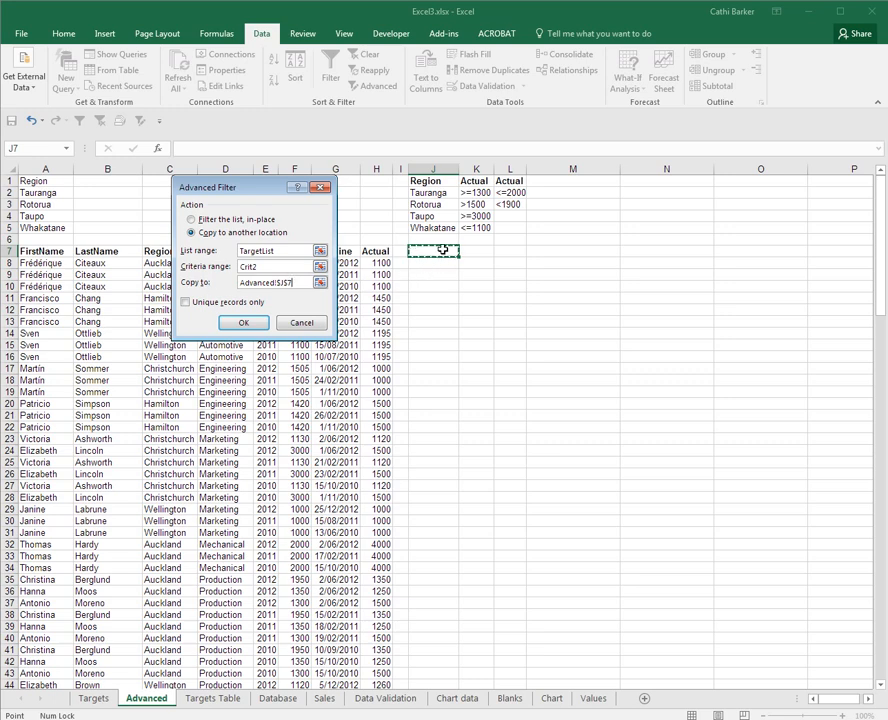
left_click(243, 323)
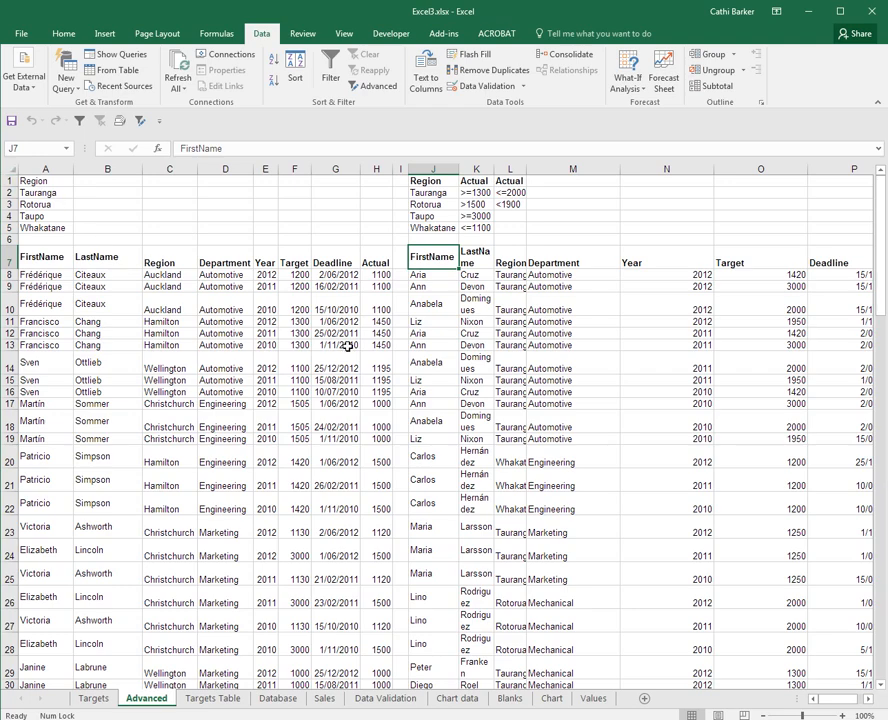
Step: Widen all columns of the sheet to unwrap the text, and autofit every row height and column width to the contents
key("ctrl+a")
key("ctrl+a")
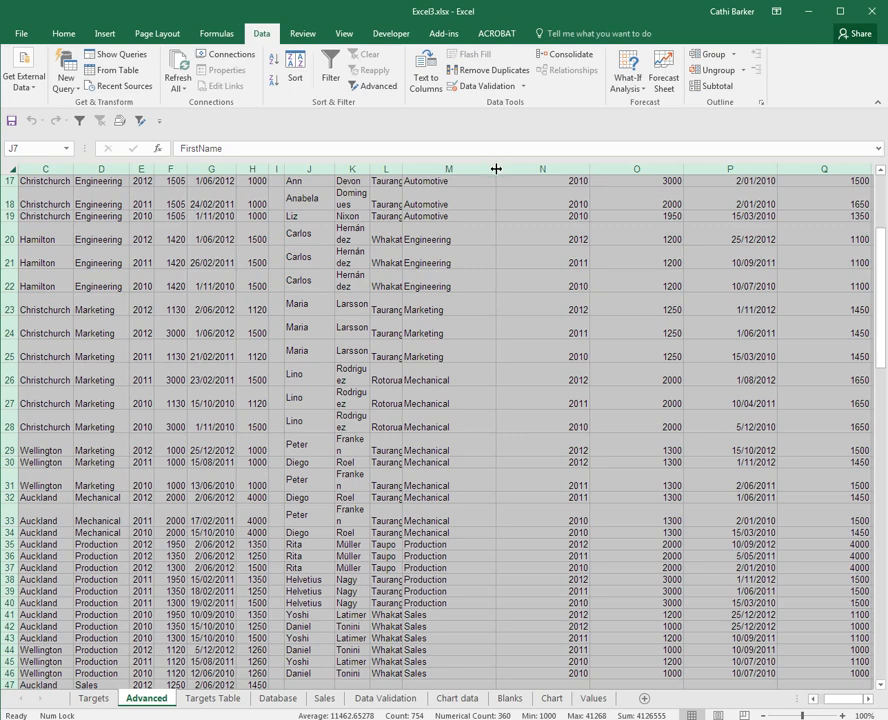
left_click_drag(496, 169, 596, 169)
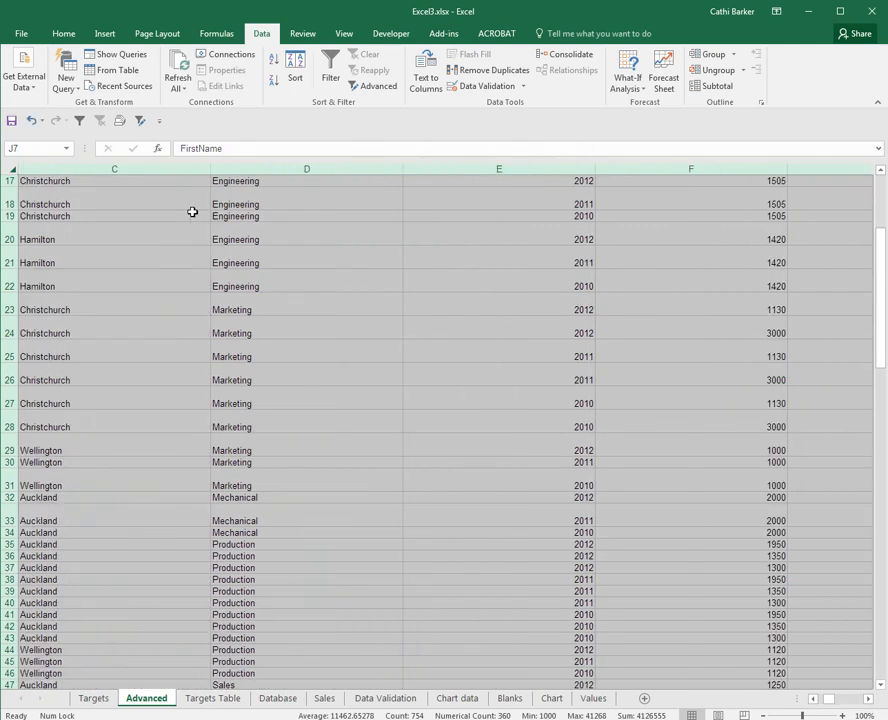
double_click(10, 268)
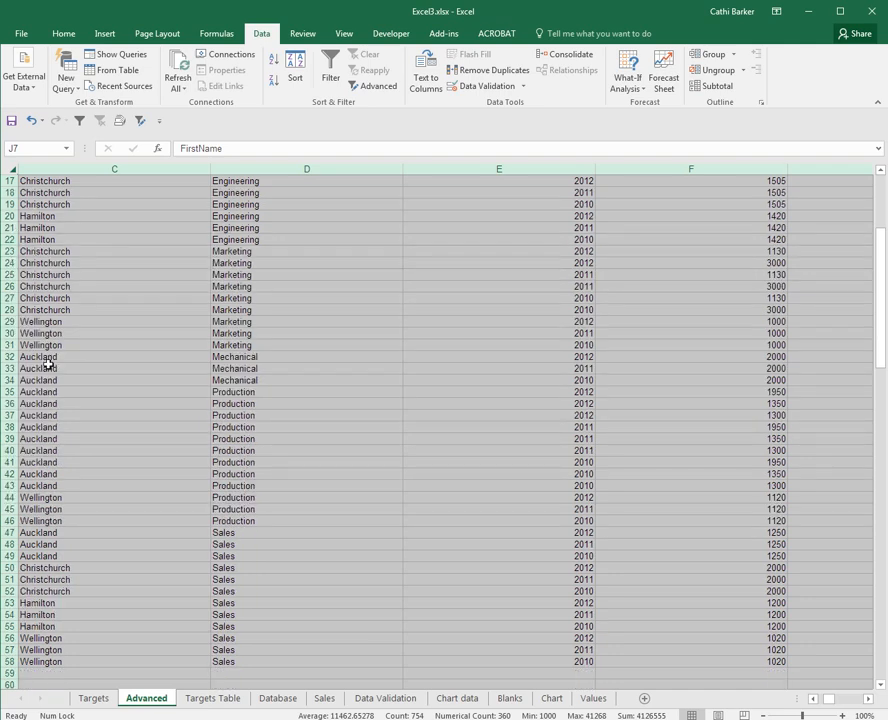
double_click(209, 169)
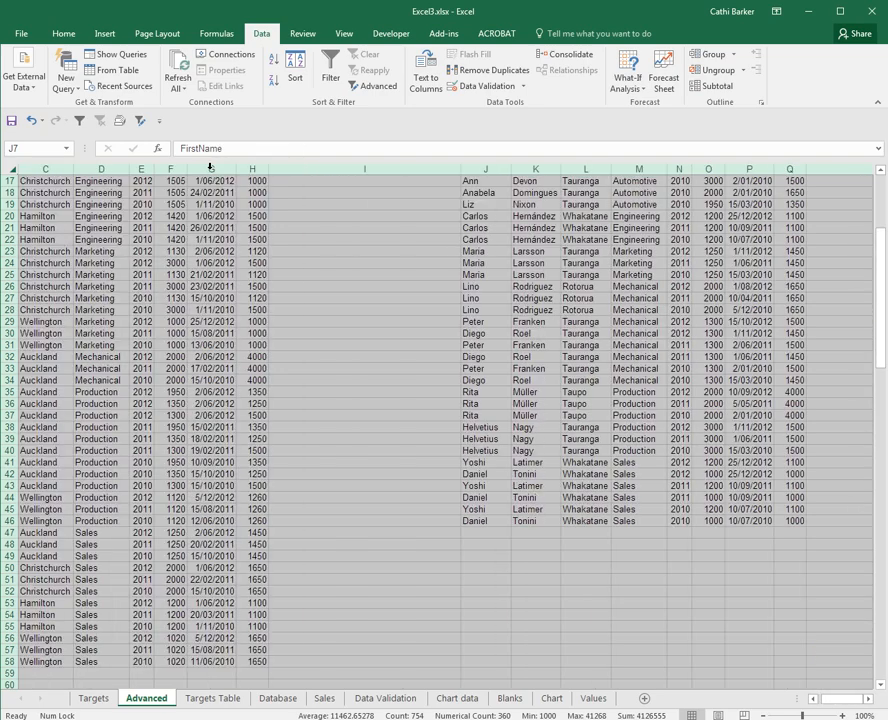
scroll(225, 280, "up", 5)
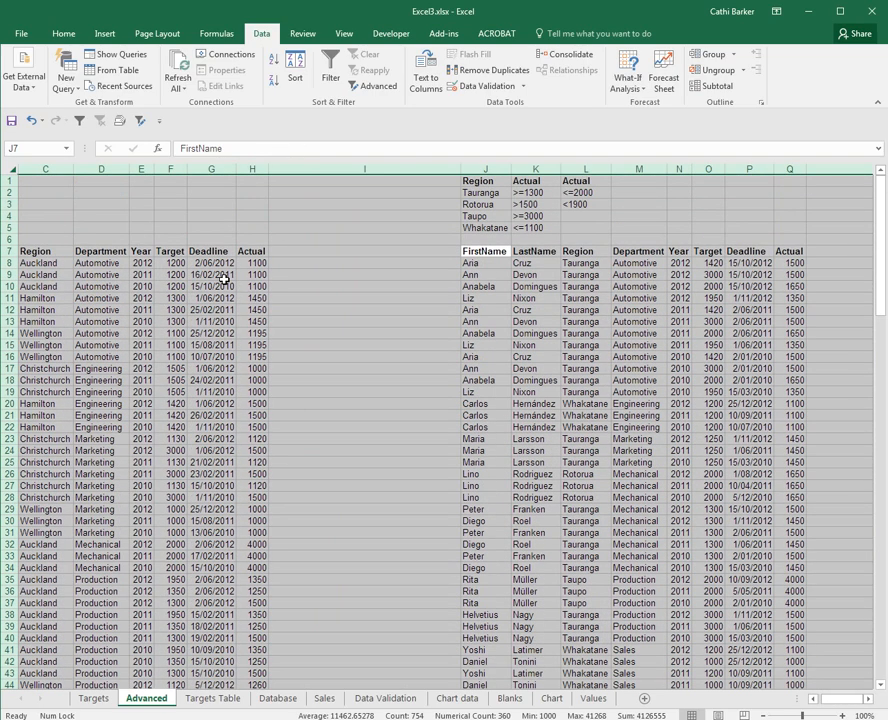
left_click(310, 262)
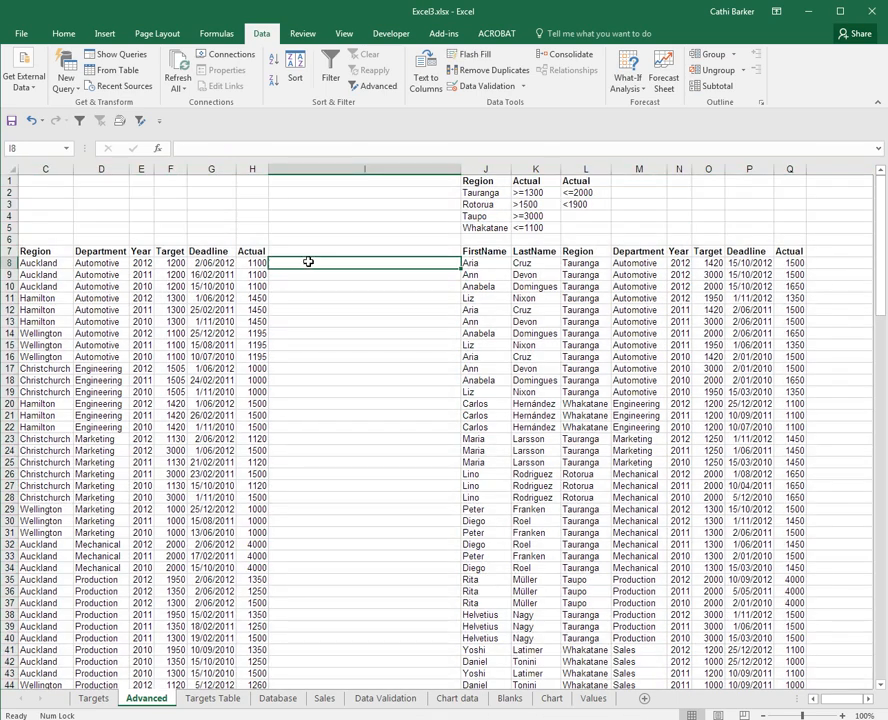
Step: Narrow the empty column I to a small gap between the source list and the extracted records
left_click(459, 169)
left_click_drag(459, 169, 293, 188)
key("Home")
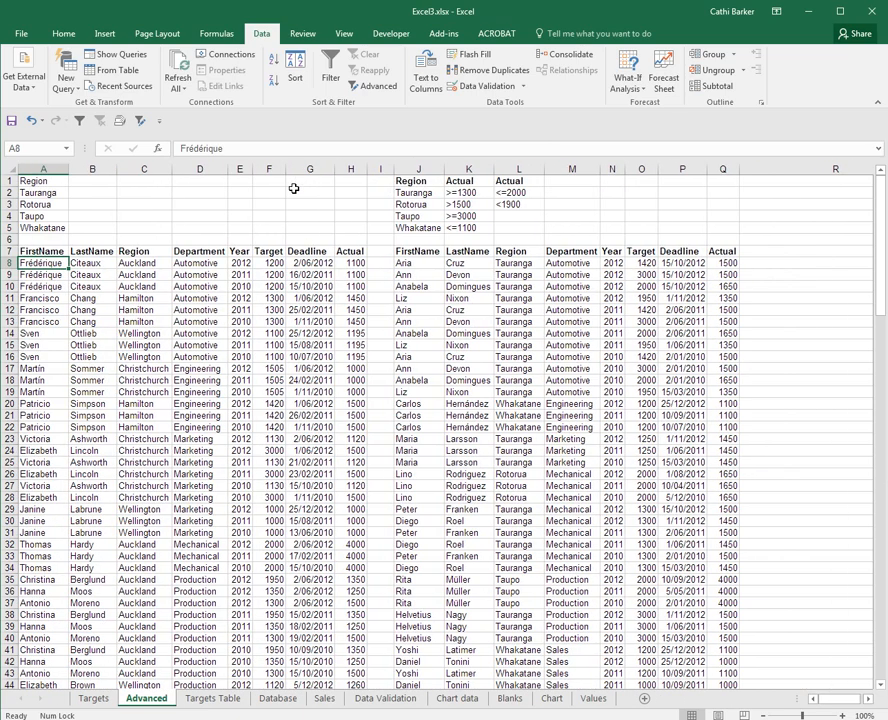
Step: Examine the extracted records from J7 down to the last row against the region and Actual criteria
left_click(424, 253)
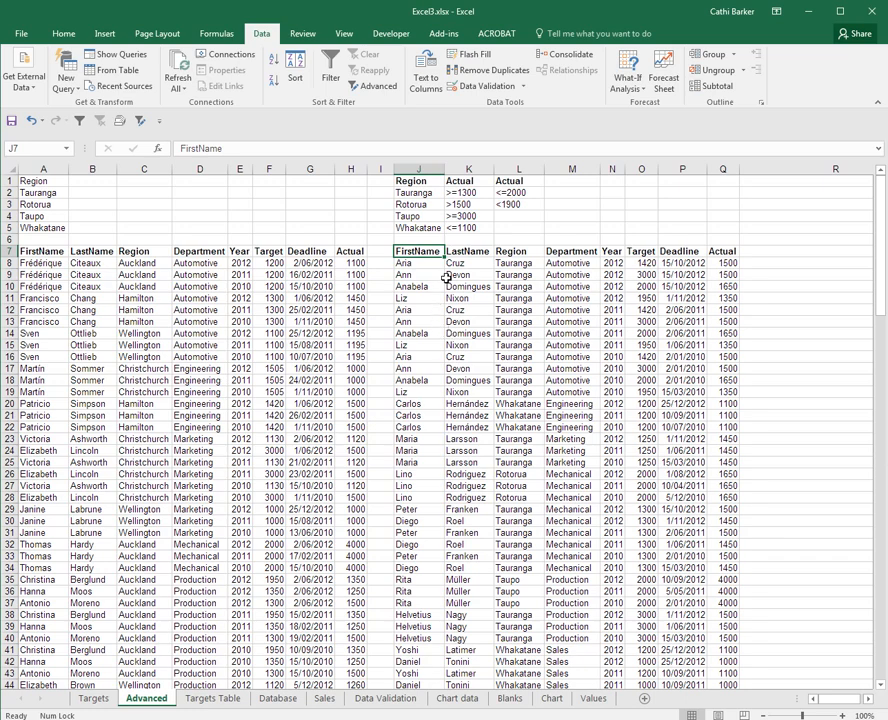
key("ctrl+Down")
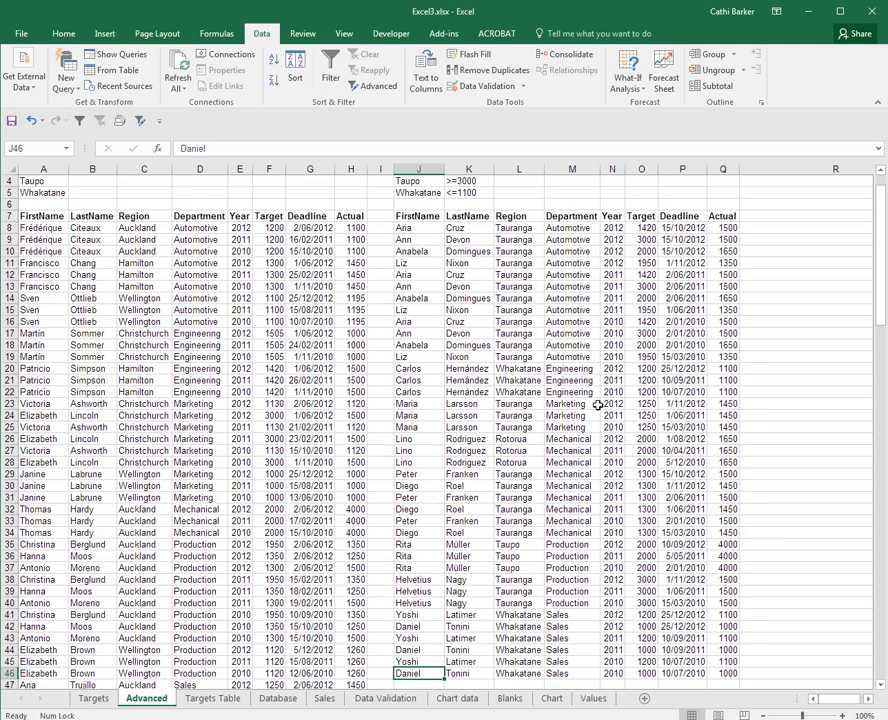
scroll(604, 430, "down", 5)
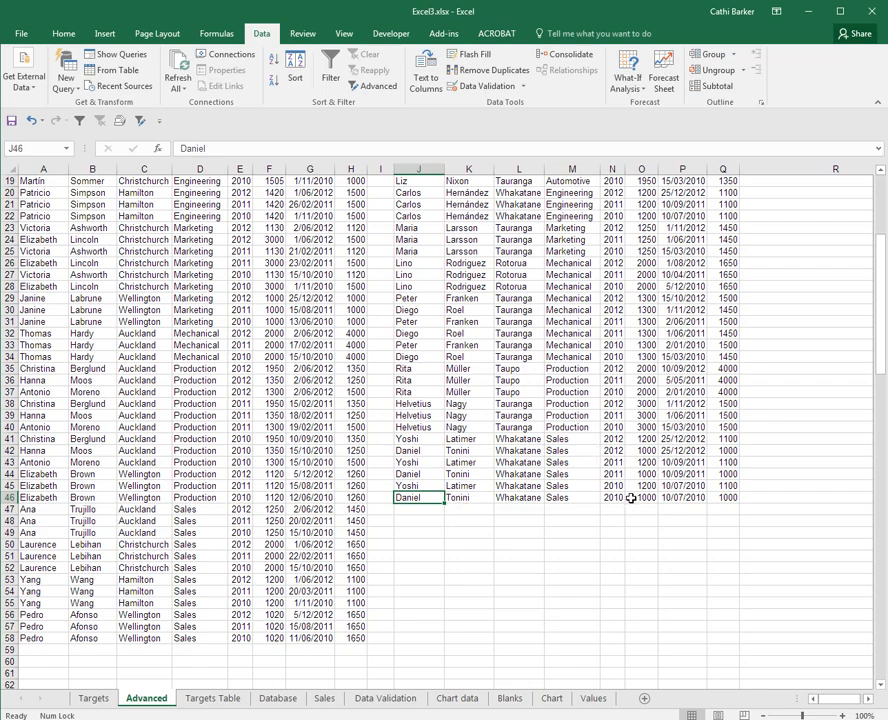
scroll(631, 497, "up", 5)
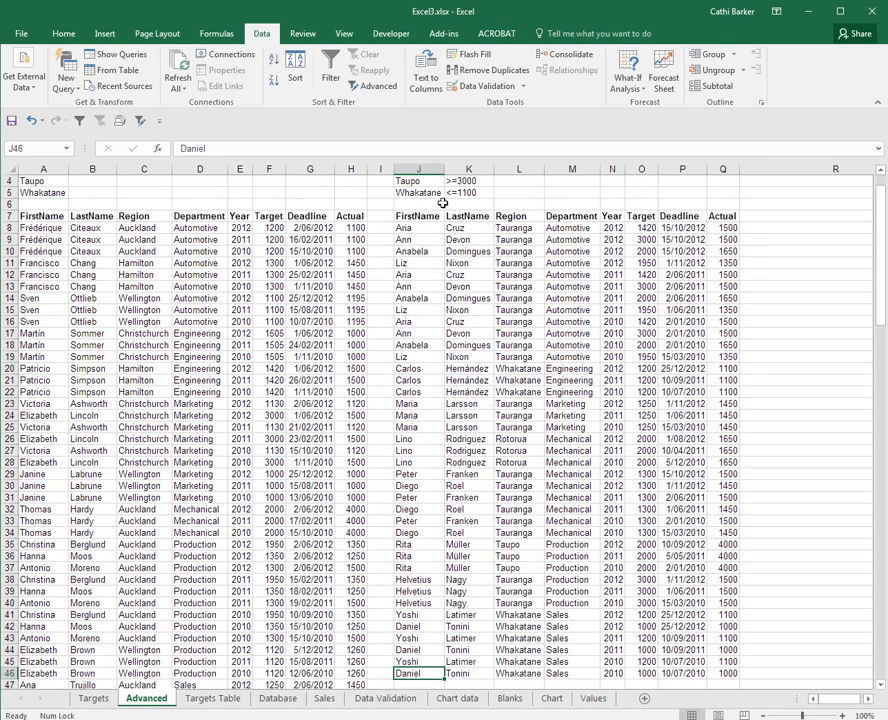
scroll(450, 196, "up", 1)
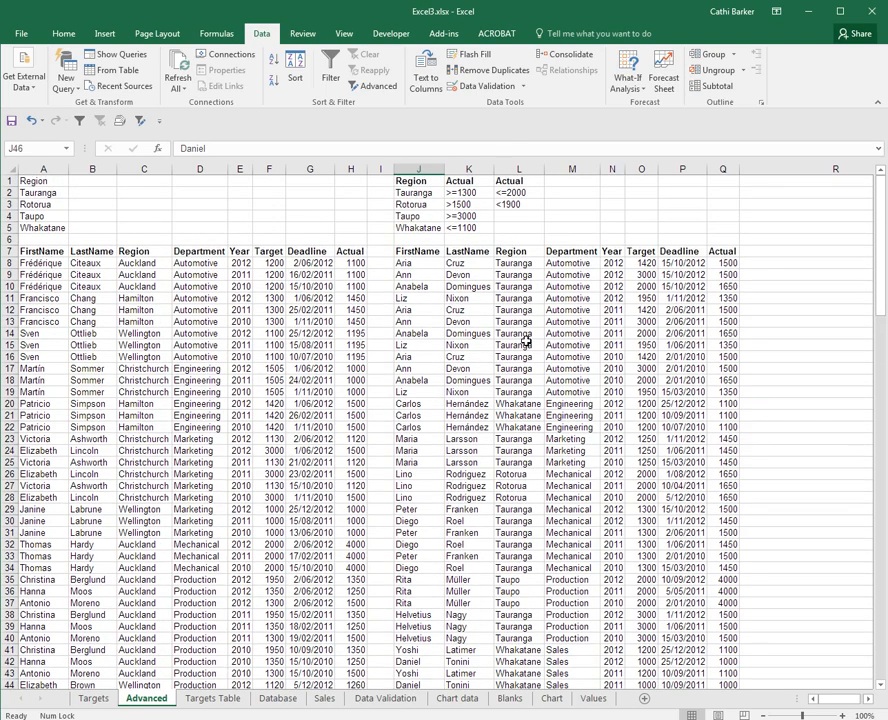
left_click(527, 343)
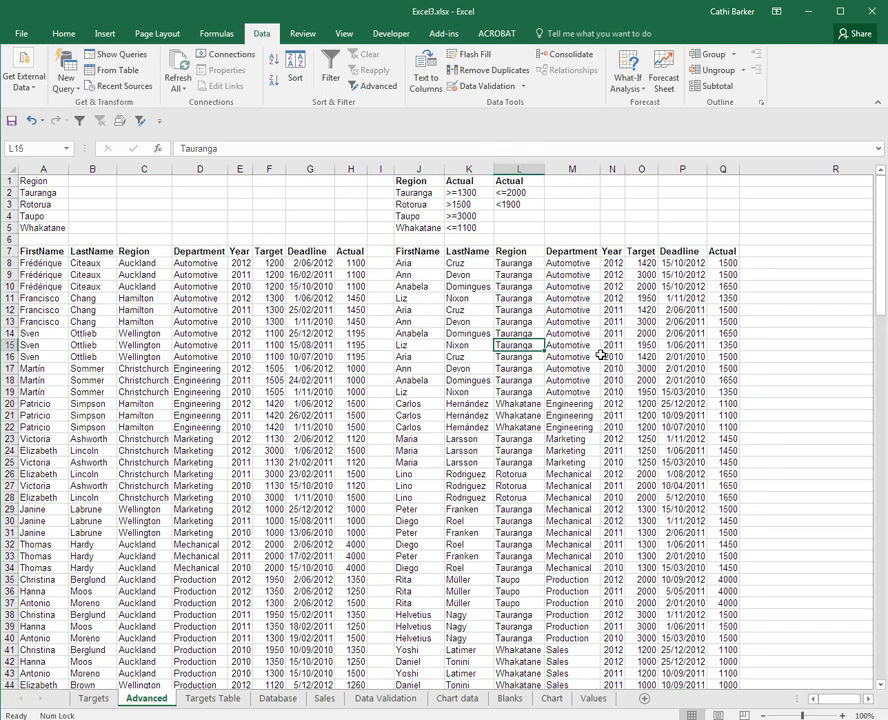